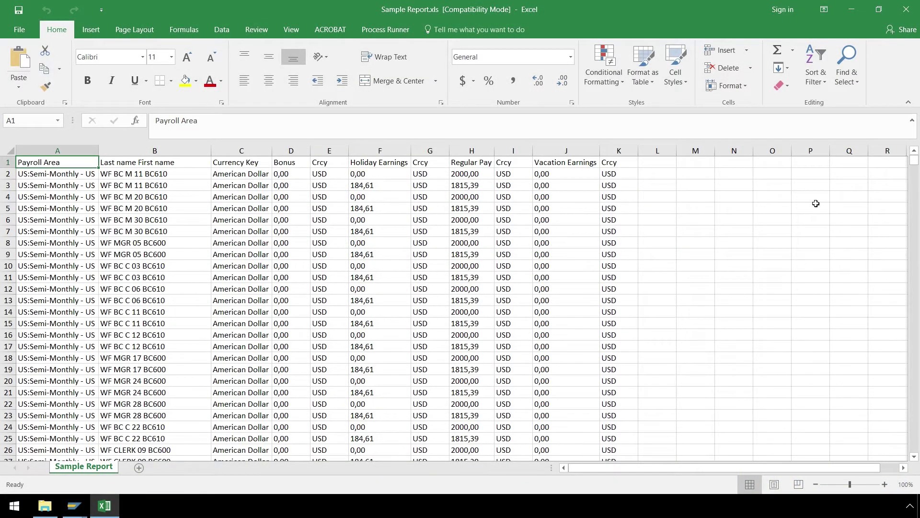
Close the Sample Report.xls payroll report in Excel and return File Explorer to C:\.
left_click(906, 10)
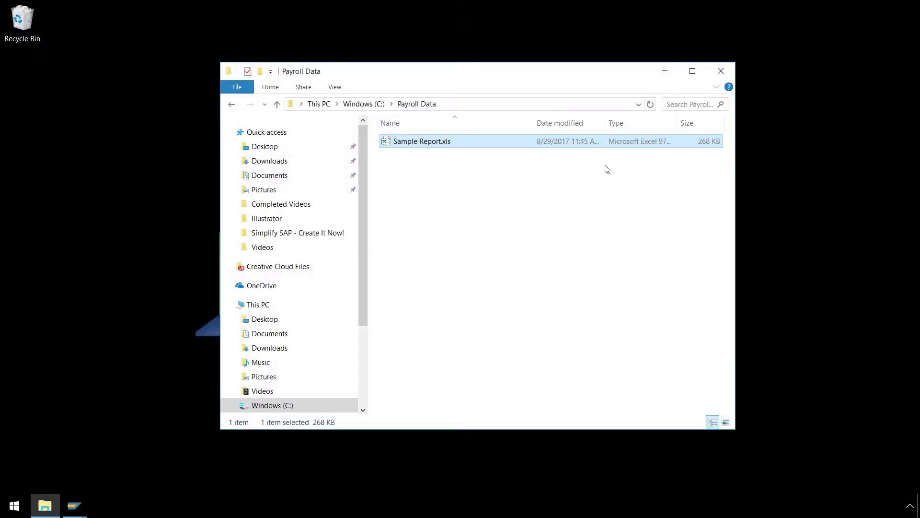
left_click(234, 105)
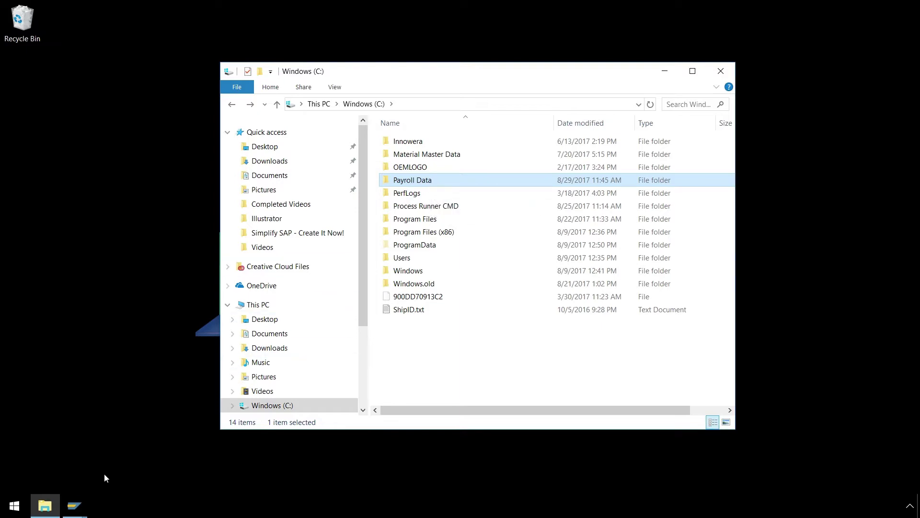
Bring SAP Easy Access forward, run SQ01, and switch to user group Z_USPR.
mouse_move(74, 506)
left_click(142, 472)
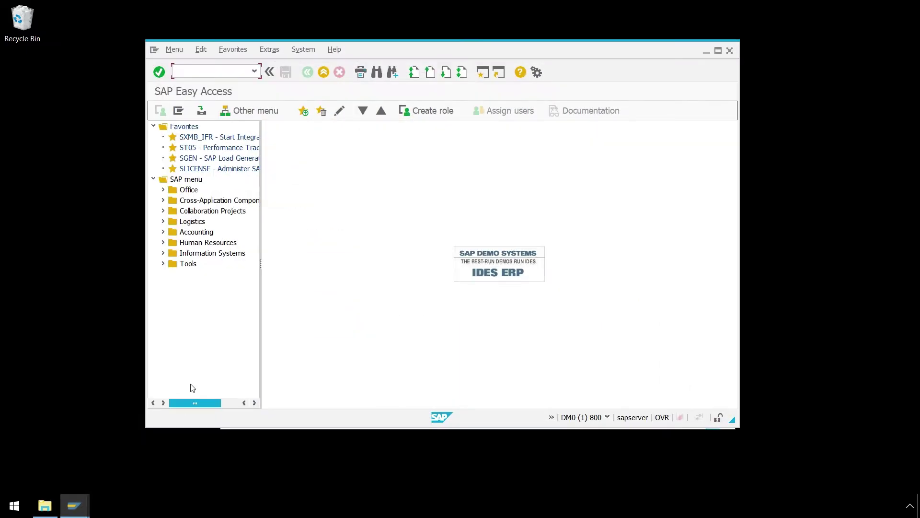
type("SQ01")
key("Return")
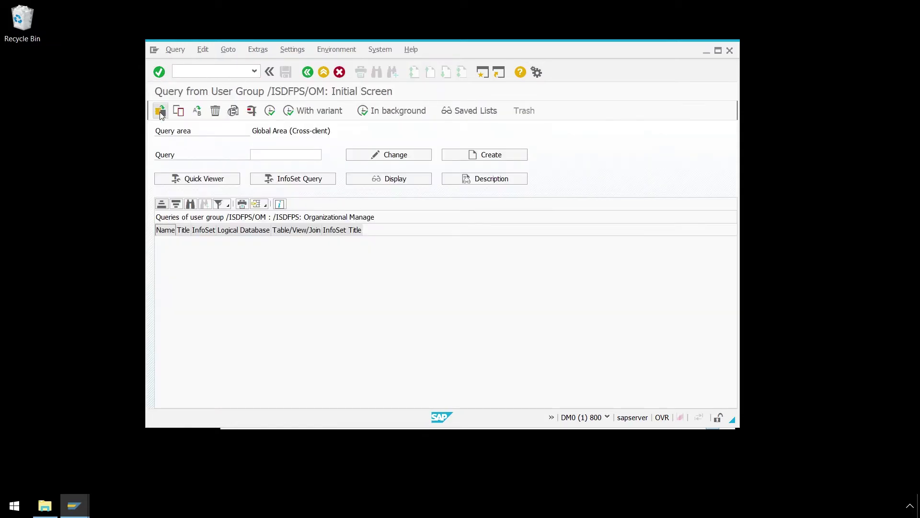
left_click(160, 111)
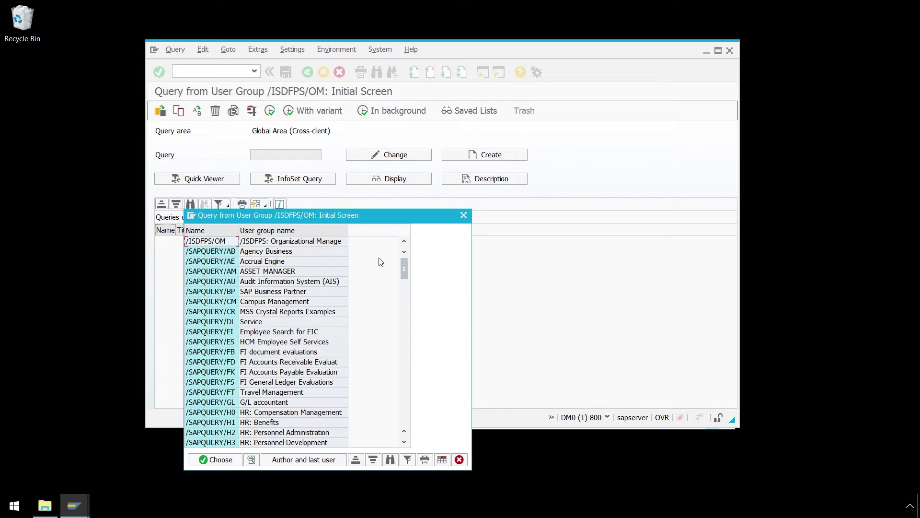
left_click_drag(404, 268, 416, 425)
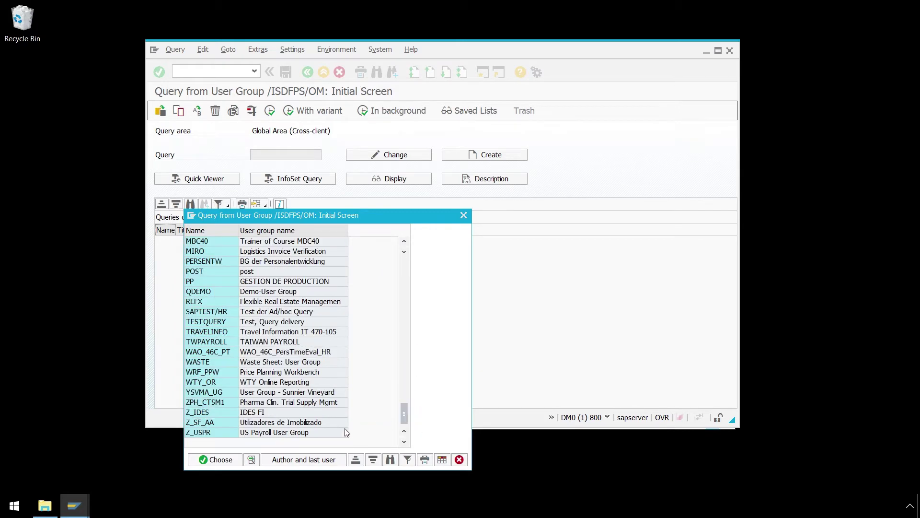
double_click(327, 433)
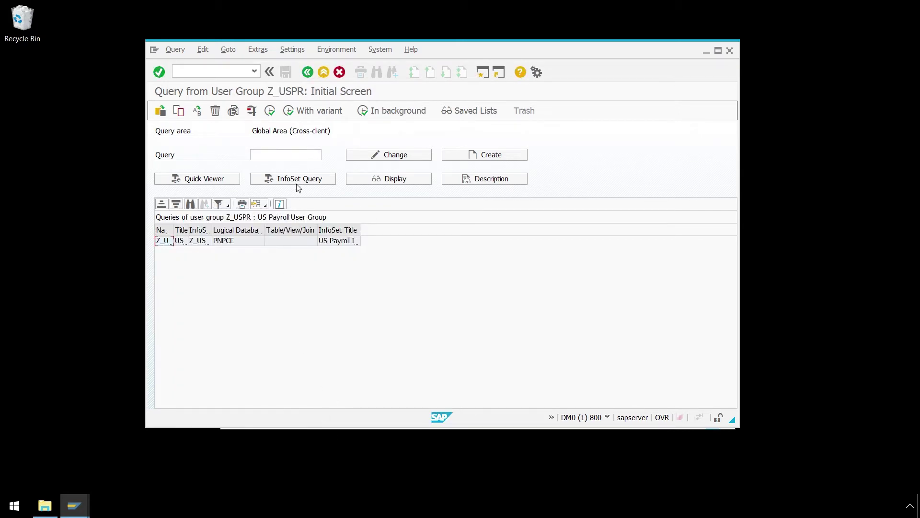
Pick query Z_USPRQUERY and copy its report name AQZZZ_USPR======Z_USPRQUERY===.
left_click(308, 153)
left_click(219, 242)
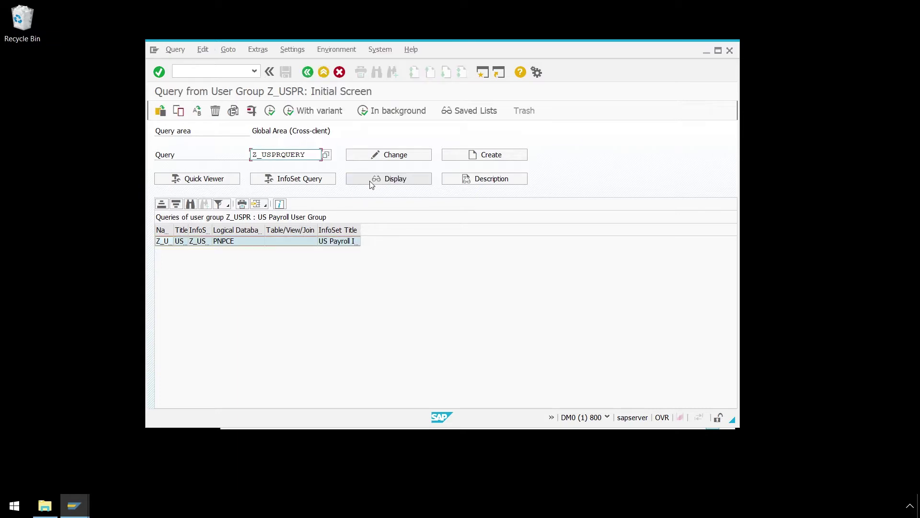
left_click(176, 50)
mouse_move(207, 235)
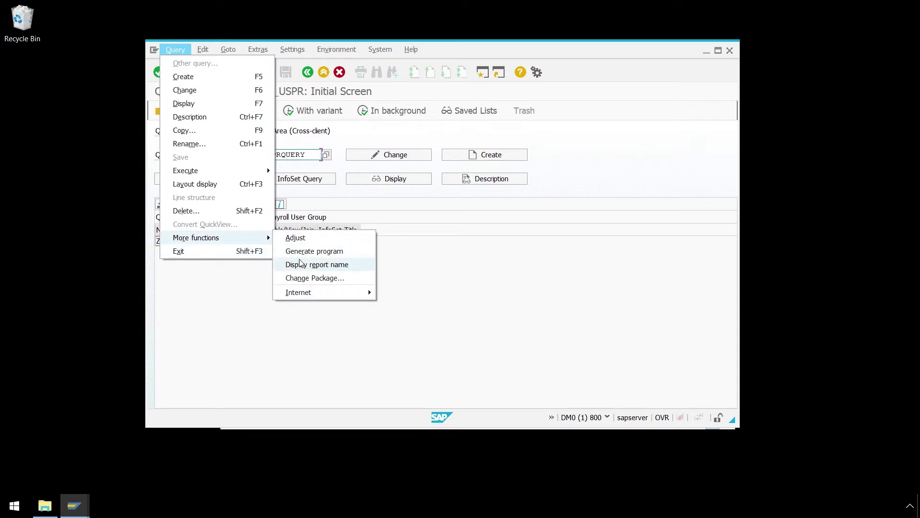
left_click(301, 264)
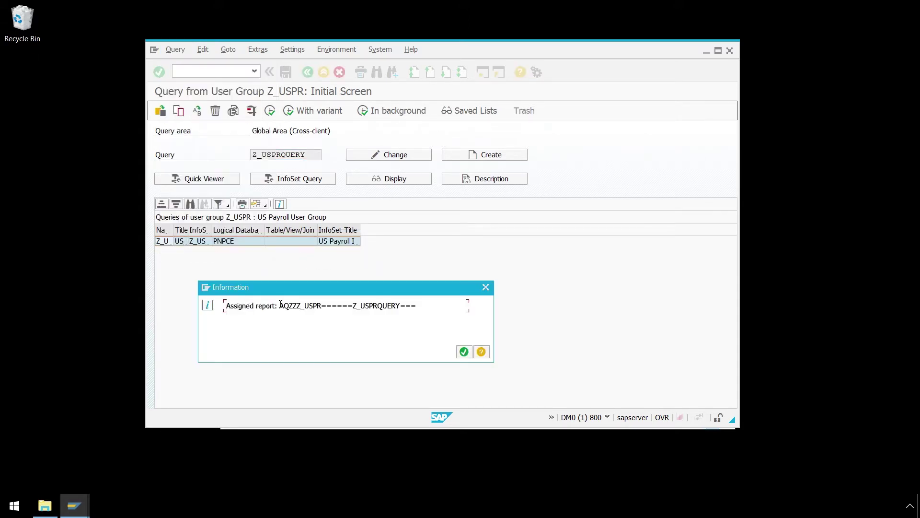
left_click_drag(280, 305, 417, 306)
key("ctrl+c")
left_click(417, 306)
left_click(462, 353)
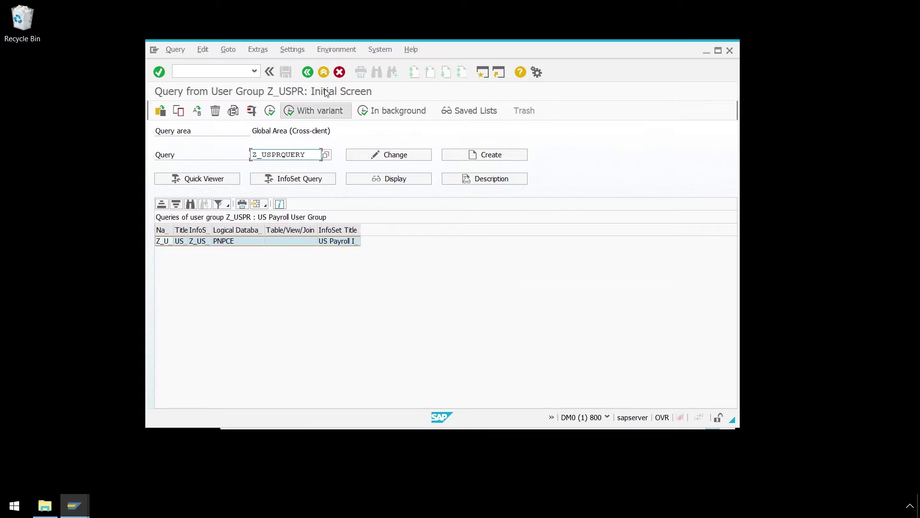
Exit SQ01, clear the desktop, and start a new Transaction process in Process Runner.
left_click(324, 72)
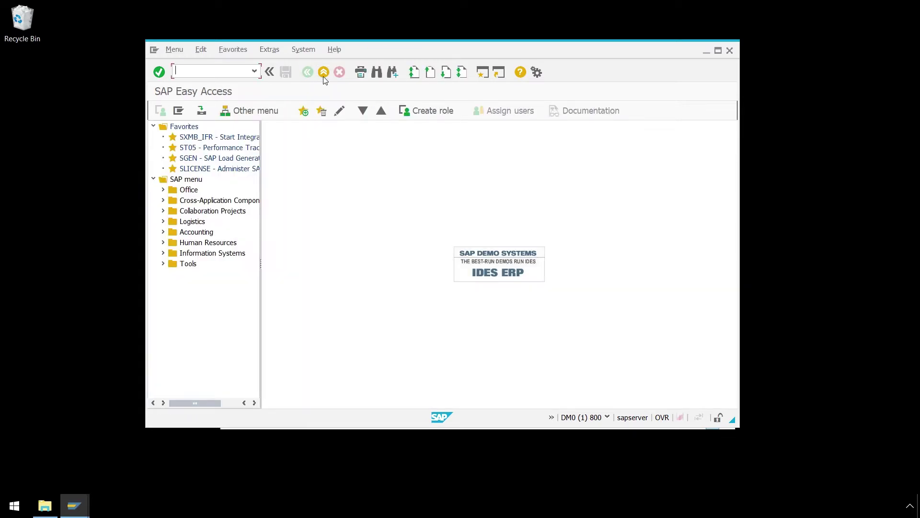
left_click(705, 51)
left_click(664, 70)
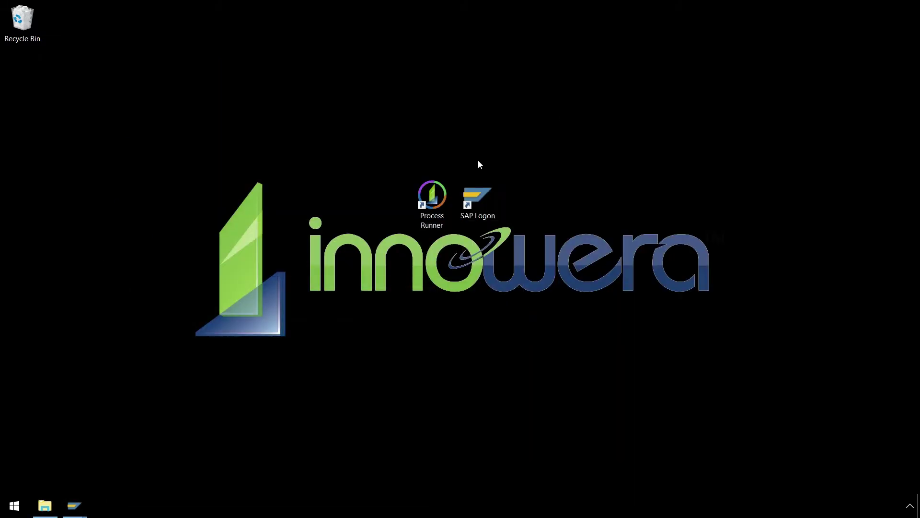
double_click(441, 190)
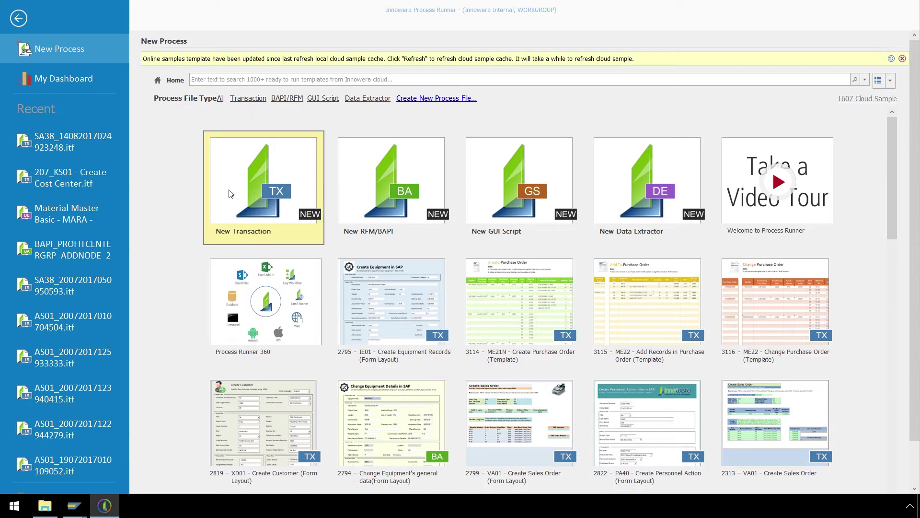
left_click(229, 192)
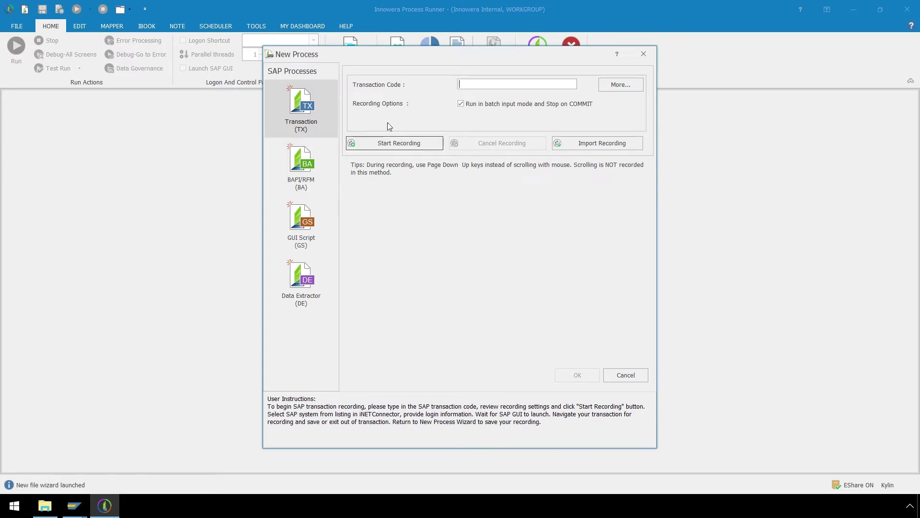
Record transaction SA38 on DAL 10.51, logging on to client 800 with the password.
type("SA38")
left_click(427, 142)
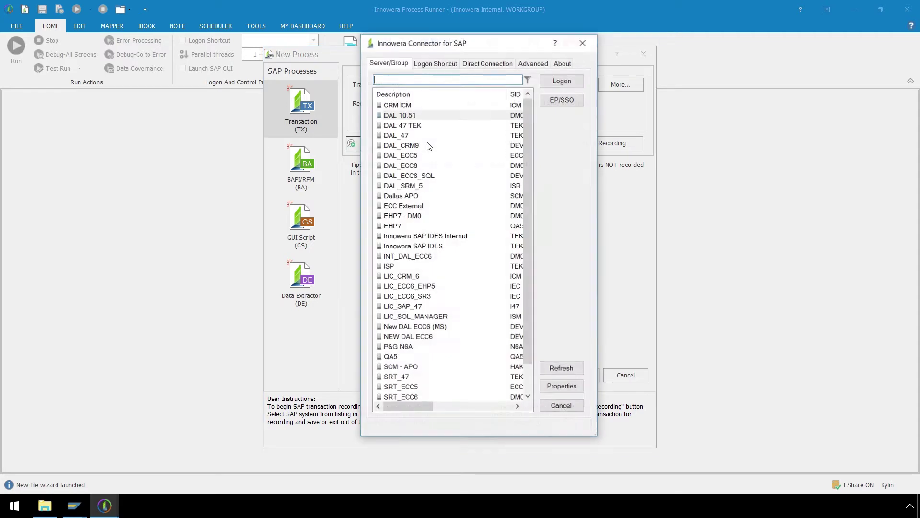
double_click(424, 115)
type("****")
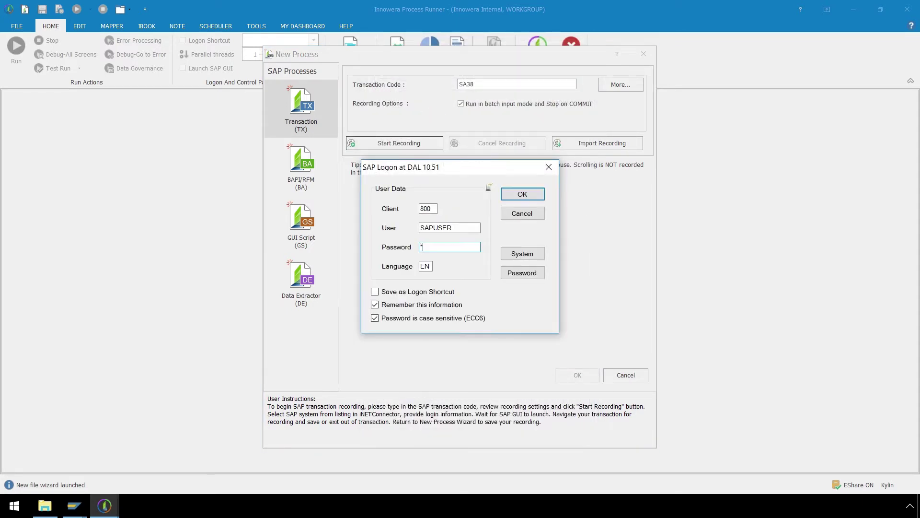
type("**")
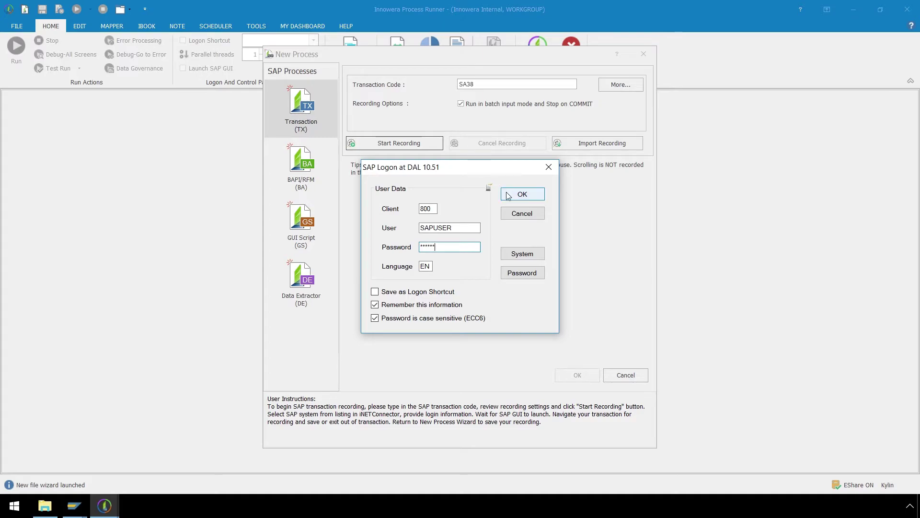
left_click(522, 193)
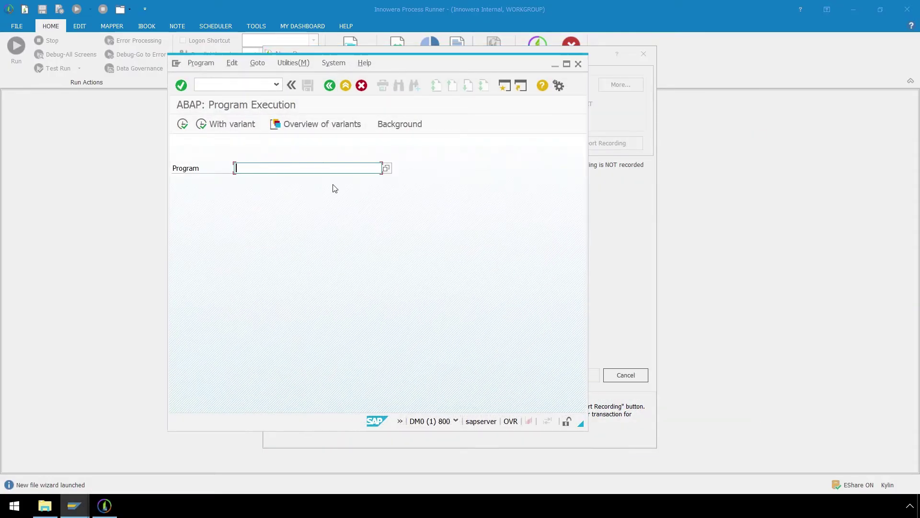
Enter program AQZZZ_USPR======Z_USPRQUERY=== with variant CUS&STANDARD.
key("ctrl+v")
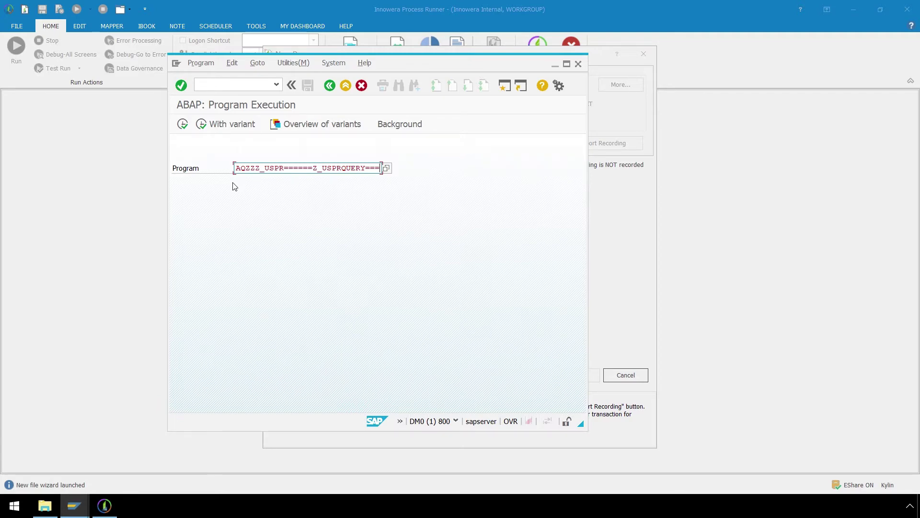
left_click(242, 133)
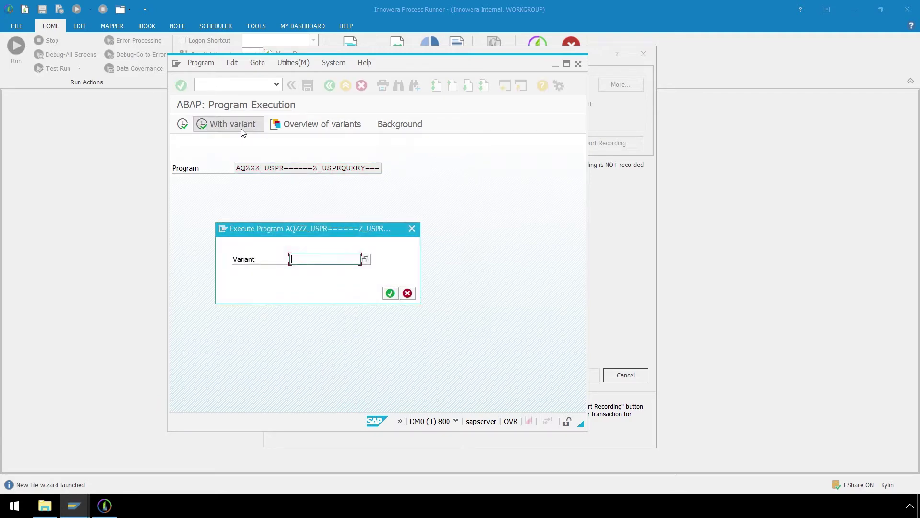
left_click(365, 259)
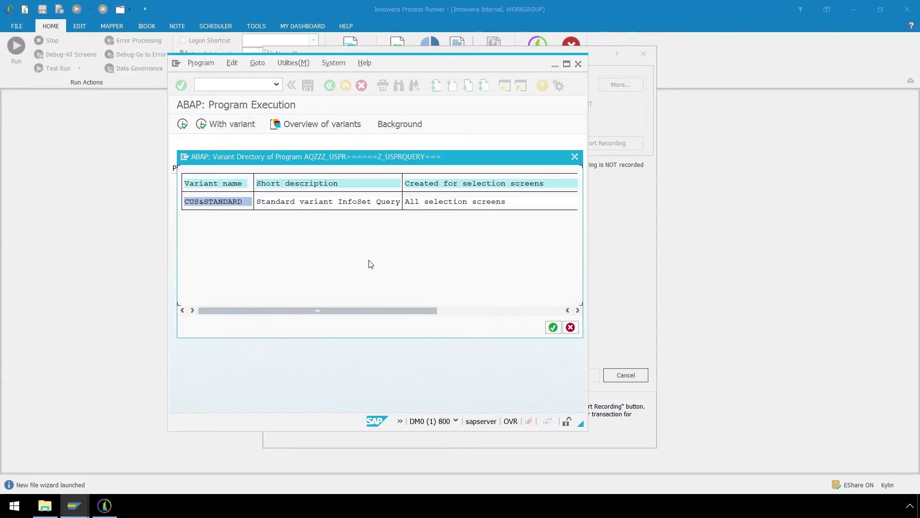
left_click(230, 201)
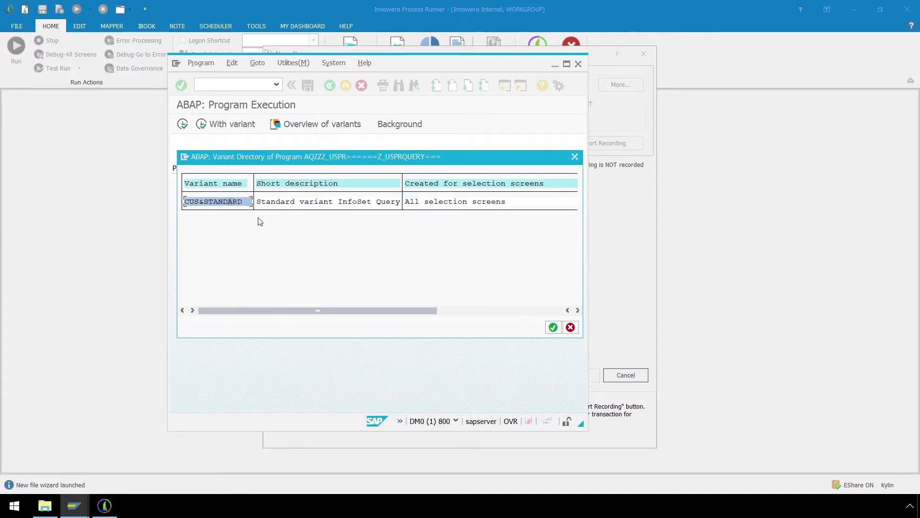
left_click(553, 327)
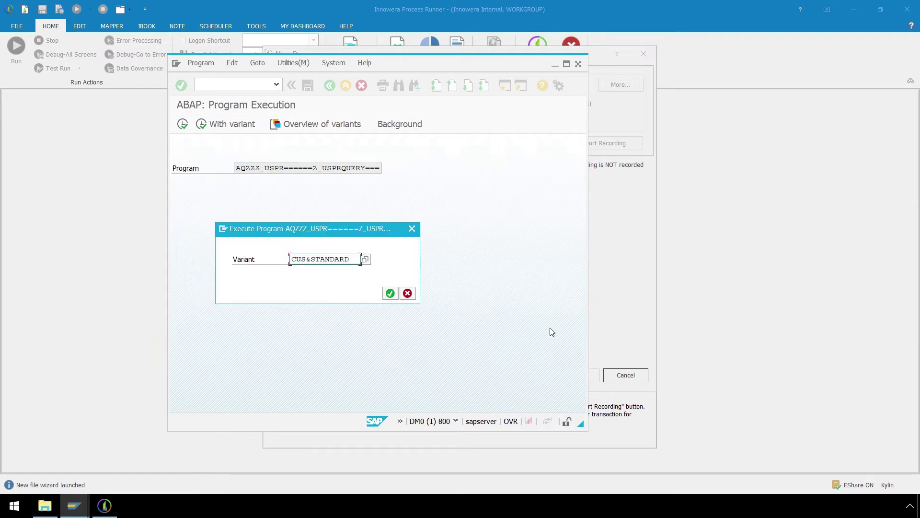
Execute with the variant, store output to C:\Payroll Data\TEST.xls, and run the query.
left_click(390, 294)
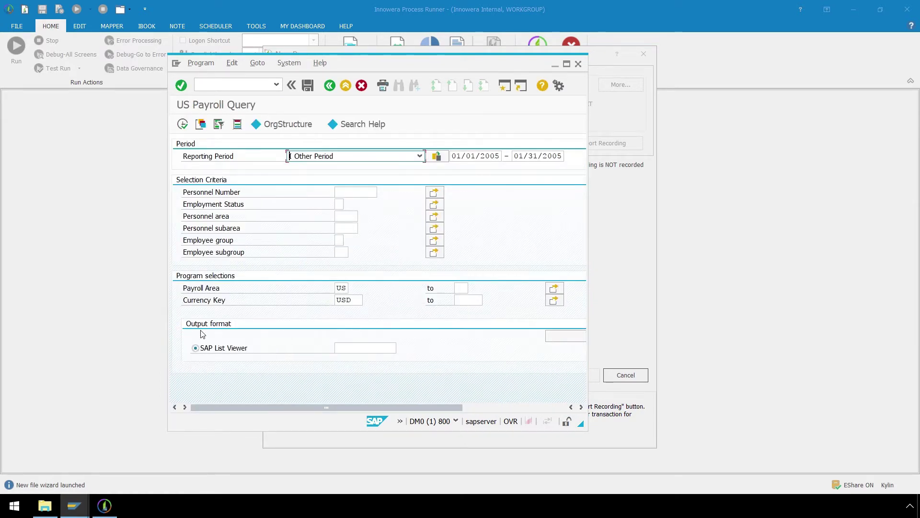
left_click_drag(287, 406, 363, 408)
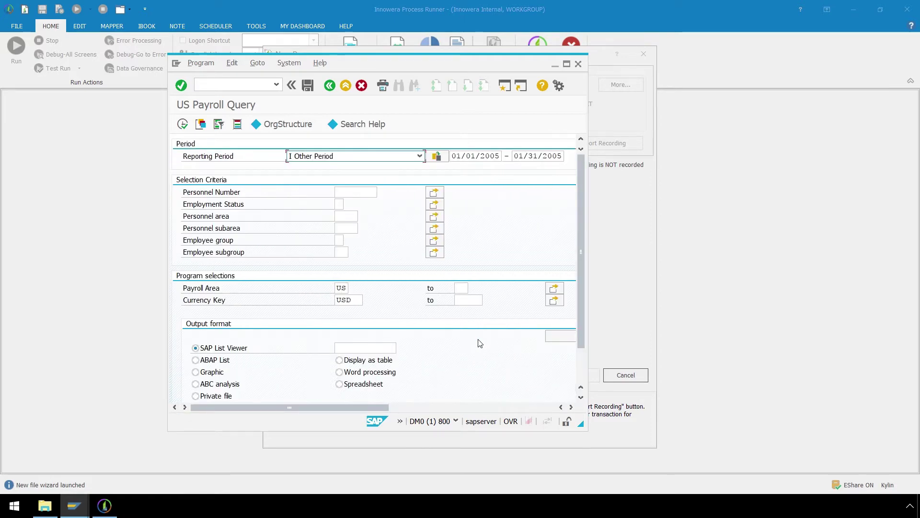
left_click_drag(582, 315, 579, 335)
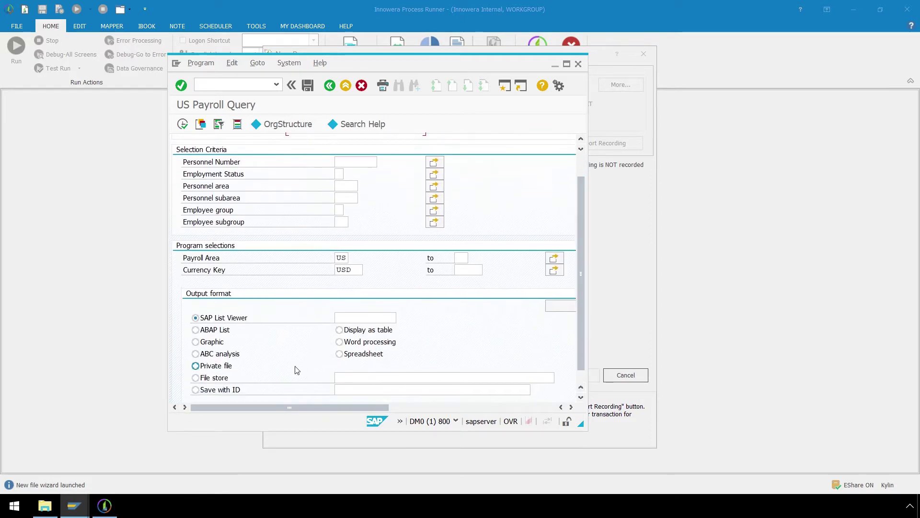
left_click(194, 377)
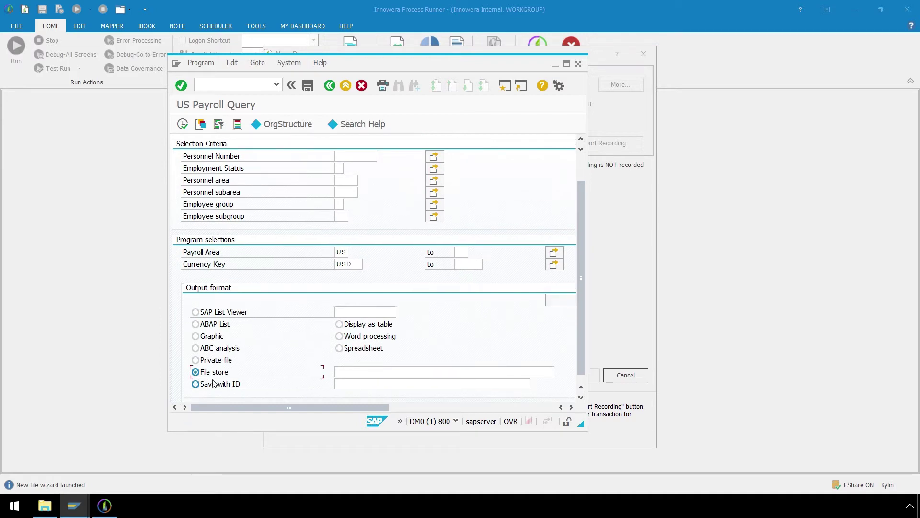
left_click(346, 368)
type("C:")
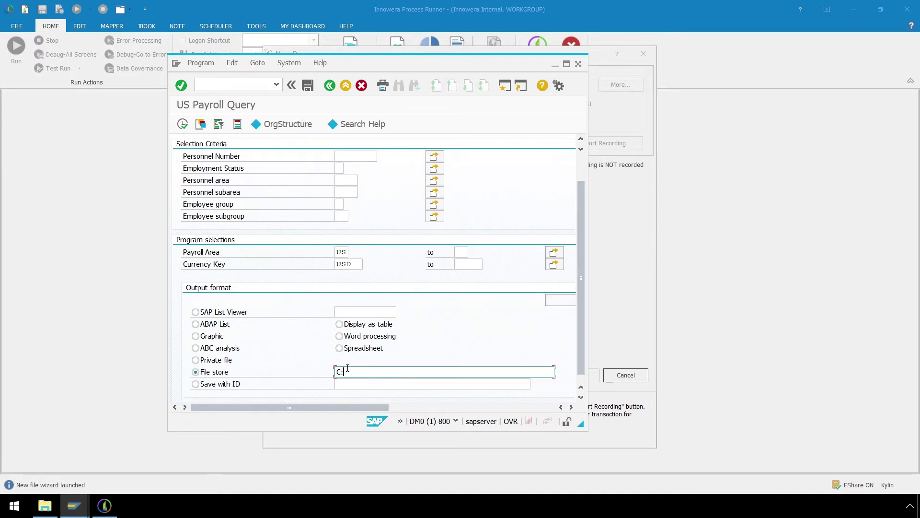
type("\\Payroll Data\\TEST.xls")
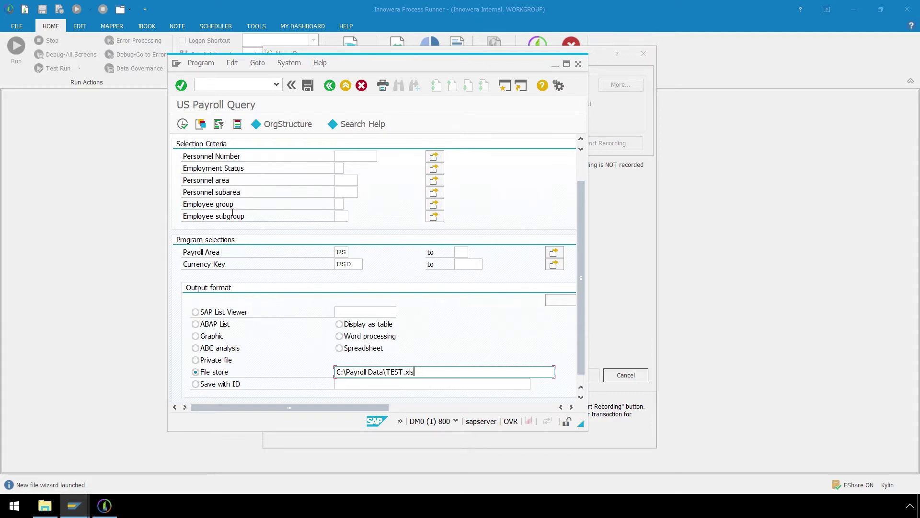
left_click(184, 127)
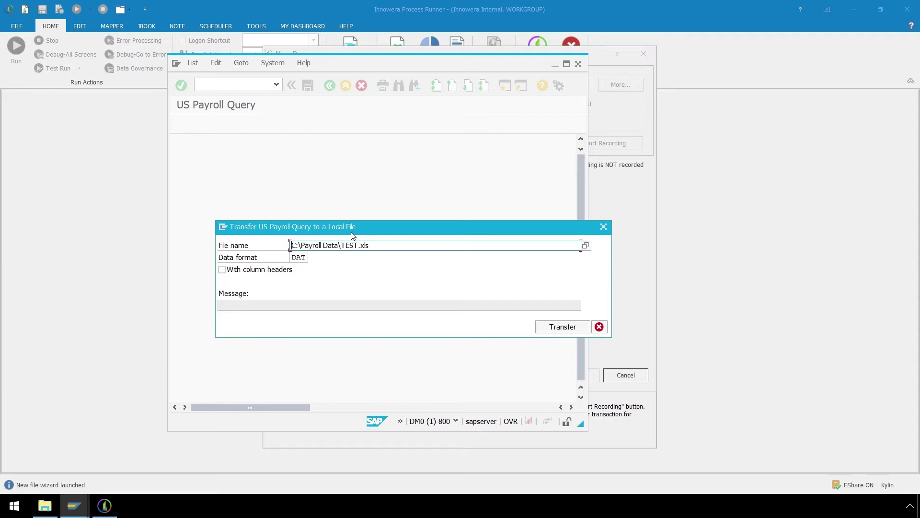
Transfer the payroll report to the local file with column headers included.
left_click(222, 269)
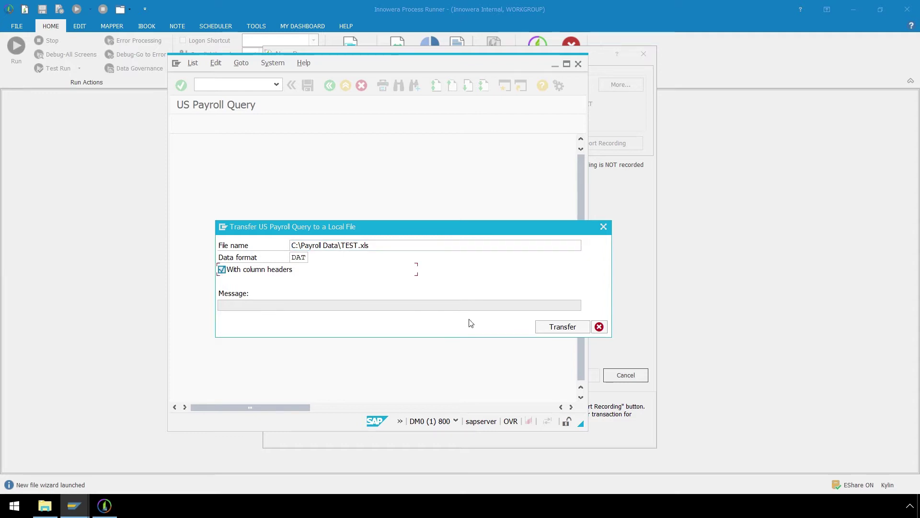
left_click(560, 327)
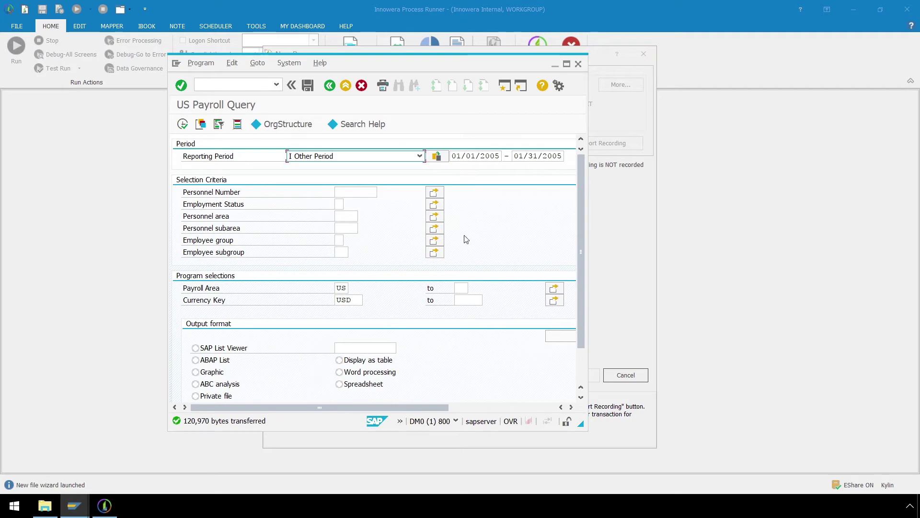
Exit the payroll query to finish recording, then enlarge the iBook sheet pane.
left_click(345, 86)
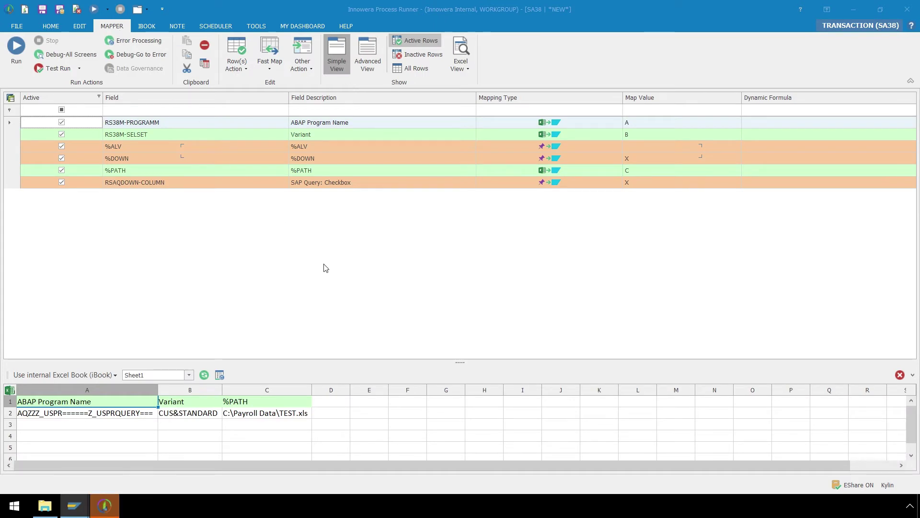
left_click_drag(457, 362, 455, 297)
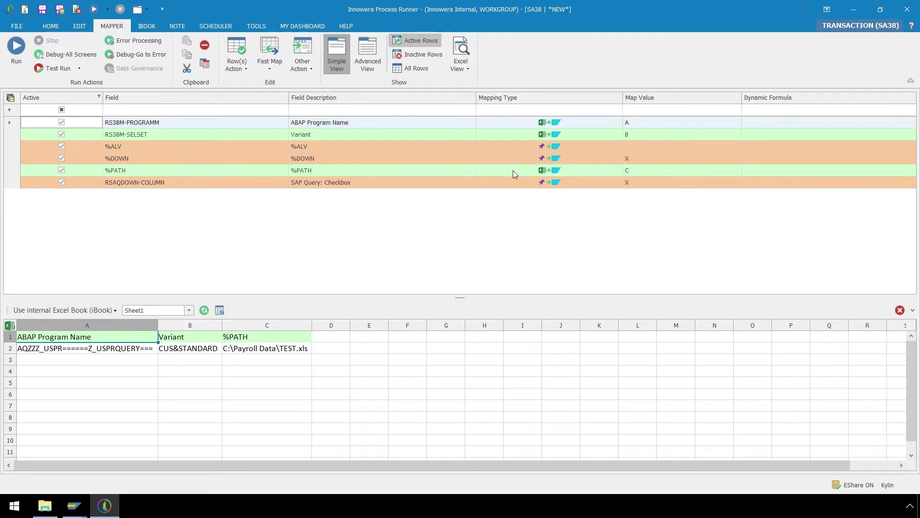
Map %PATH to System Value C:\Payroll Data\ with an appended time stamp.
left_click(616, 172)
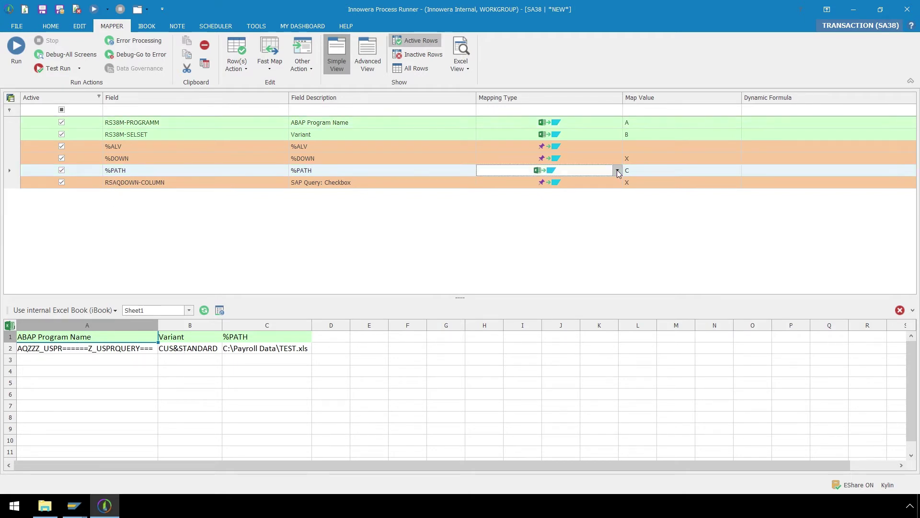
left_click(618, 172)
left_click(590, 206)
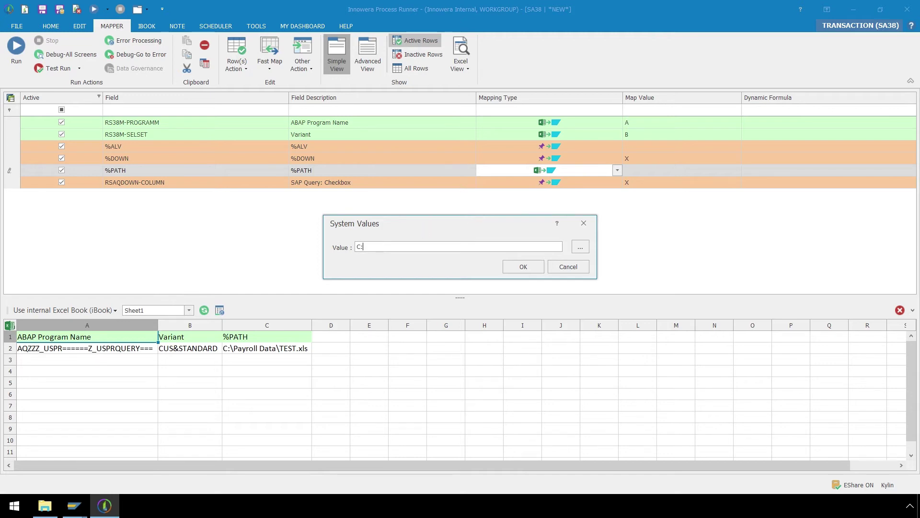
type("roll Data\\")
left_click(580, 247)
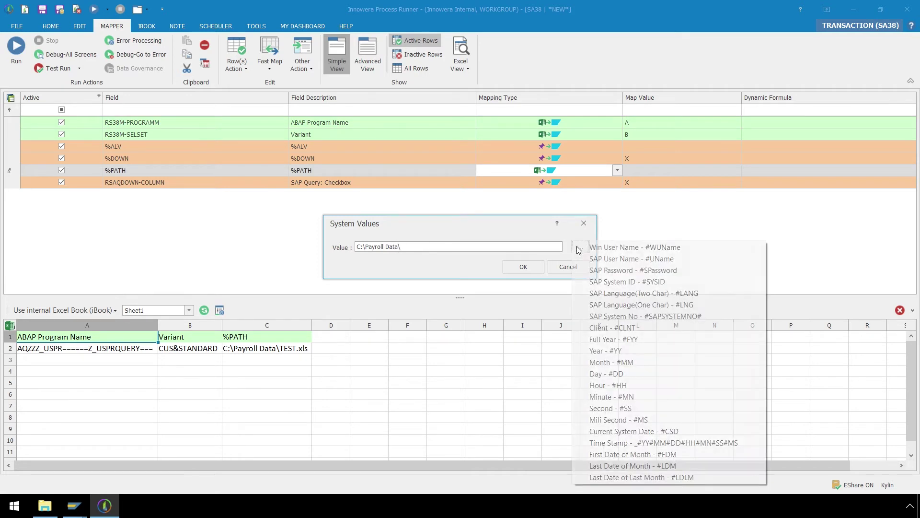
left_click(713, 441)
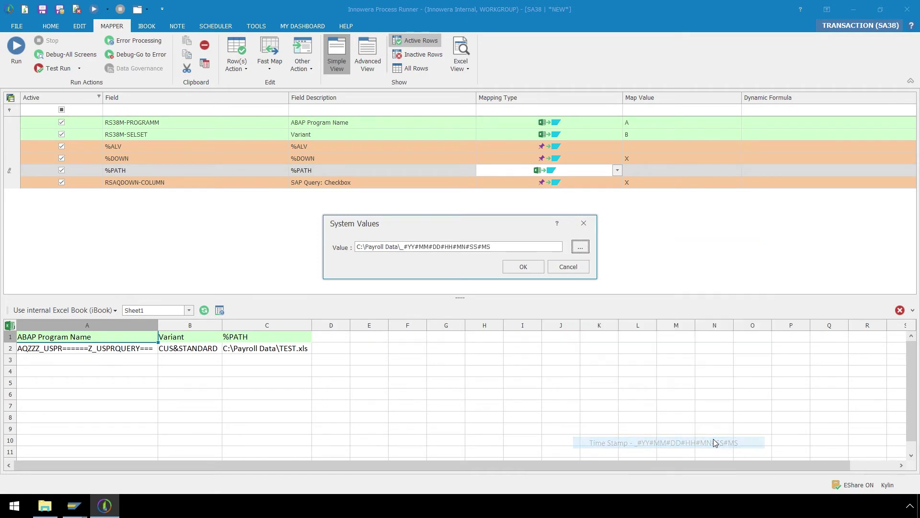
left_click(529, 245)
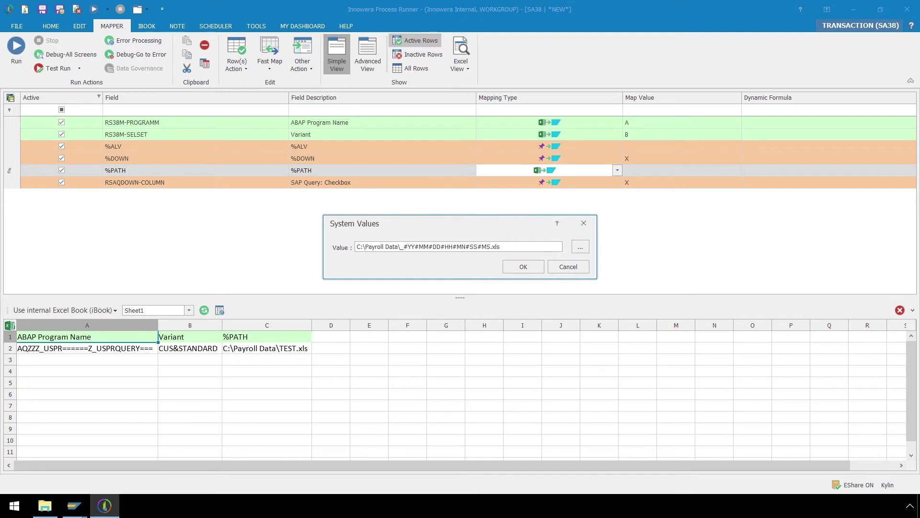
left_click(506, 270)
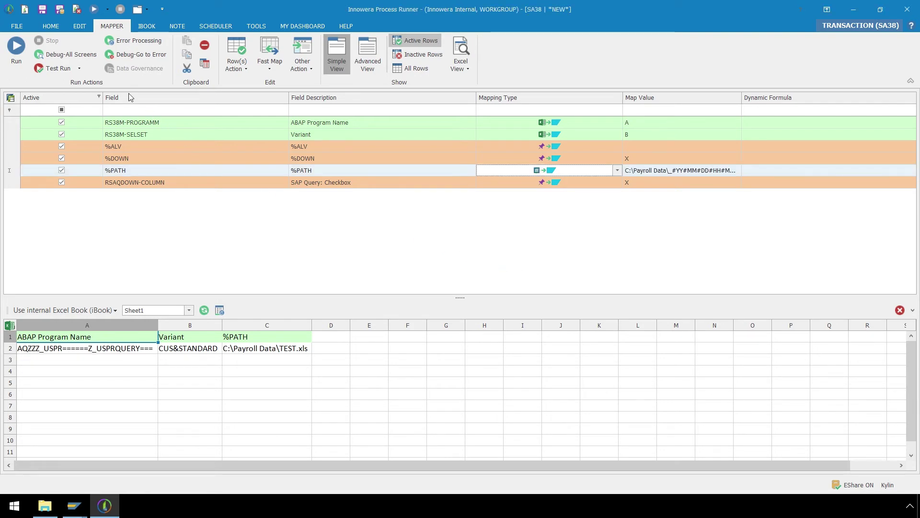
Review the HOME tab's Excel settings, then show the iBook sheet with its CUS&STANDARD data row.
left_click(61, 28)
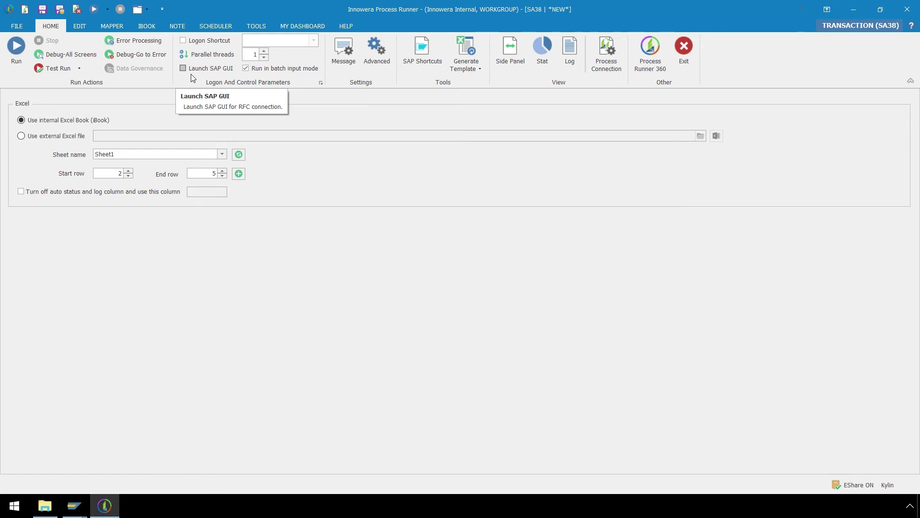
left_click(152, 29)
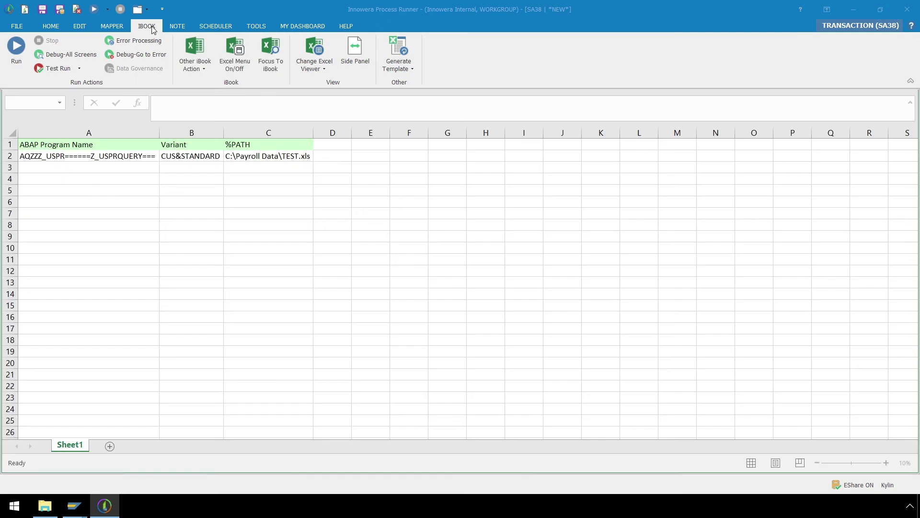
Save the process locally as SA38_29082017120432893.itf and start the run at the DAL 10.51 logon.
left_click(16, 48)
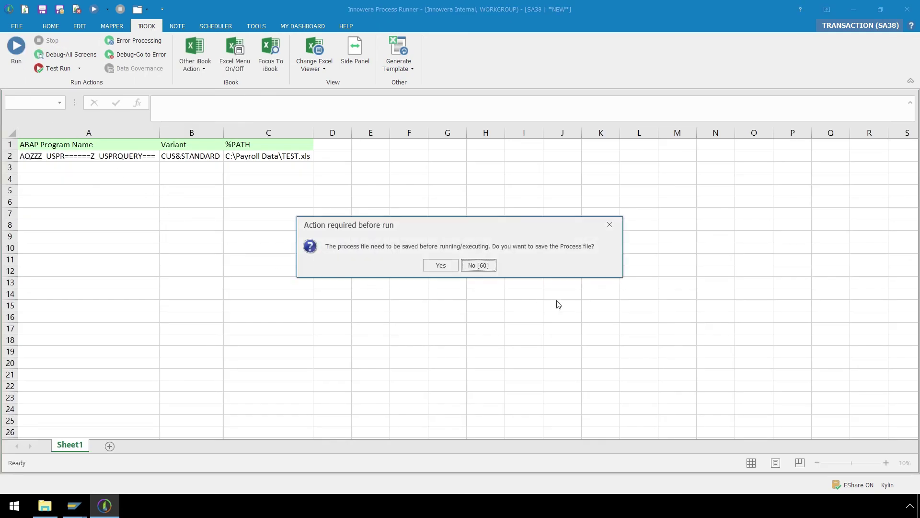
left_click(425, 265)
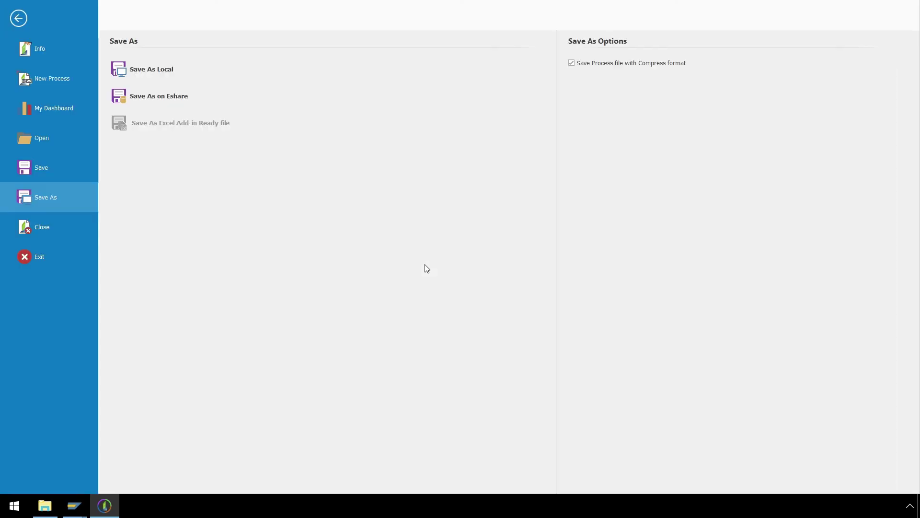
left_click(179, 71)
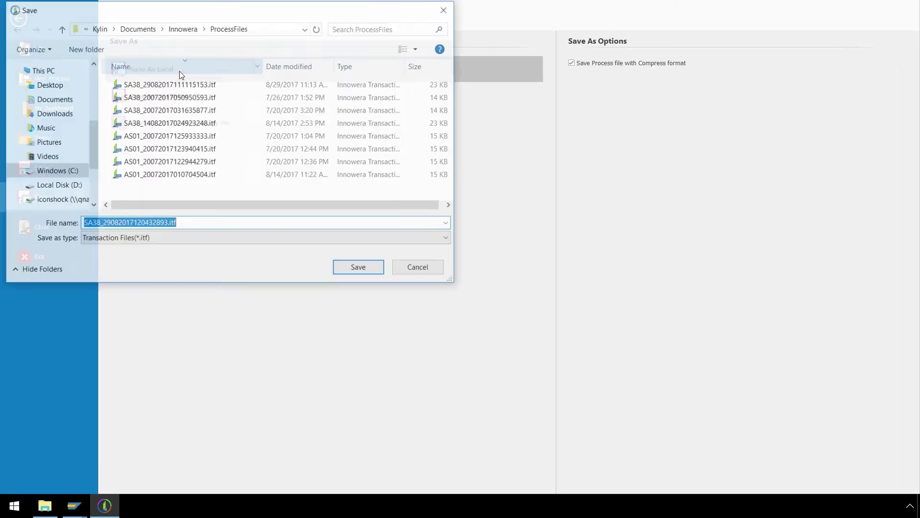
left_click(339, 269)
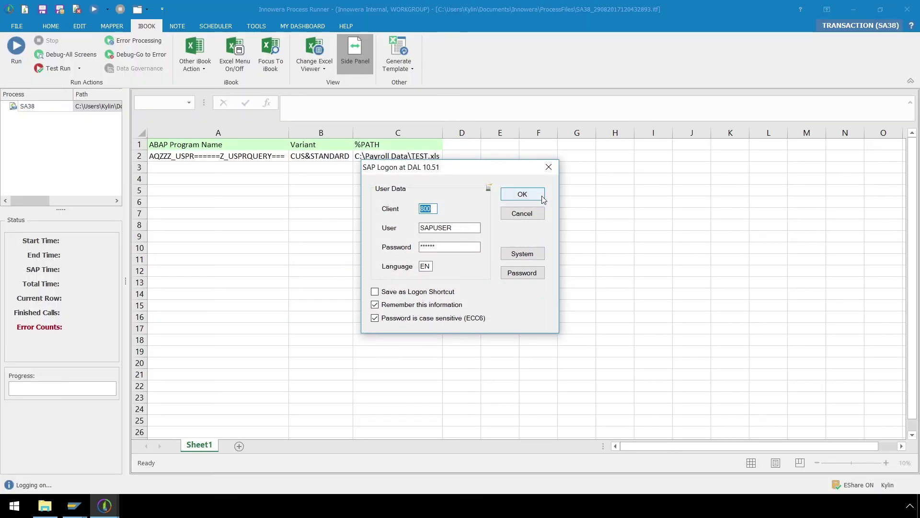
Log on, accept the Launch SAP GUI auto-fix without debugging, and save the process.
left_click(522, 194)
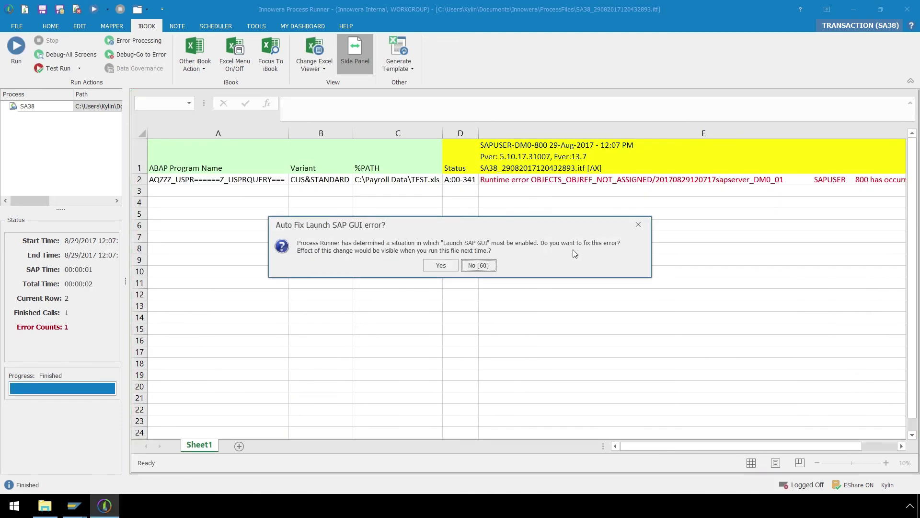
left_click(439, 265)
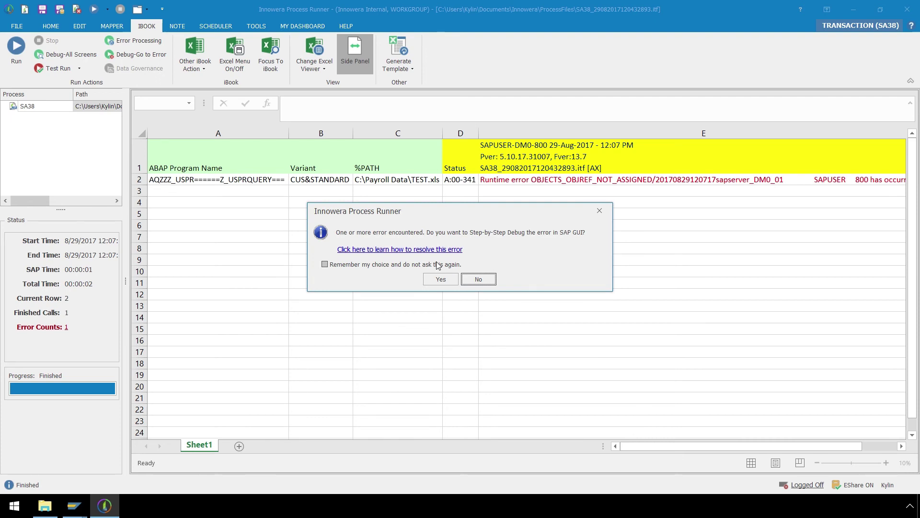
left_click(479, 279)
left_click(43, 11)
Rerun the process and confirm C:\Payroll Data now holds _170829120744007.xls.
left_click(28, 41)
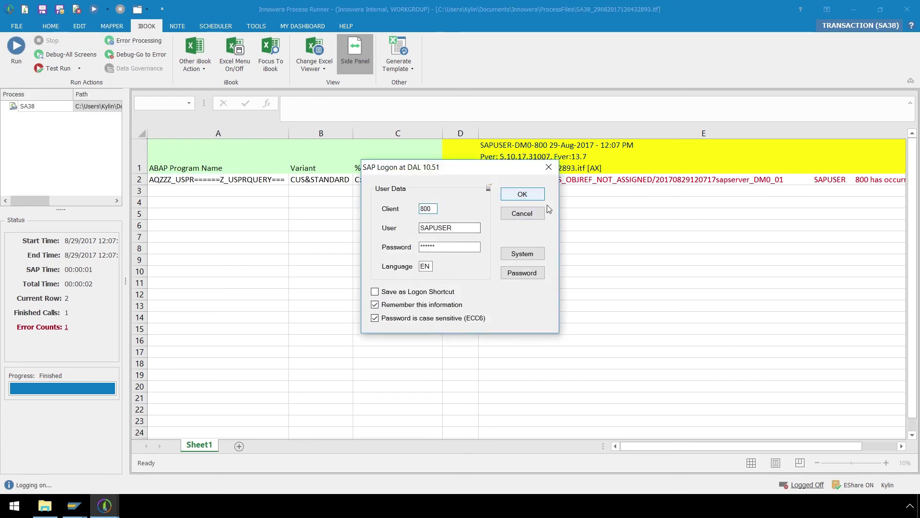
key("Return")
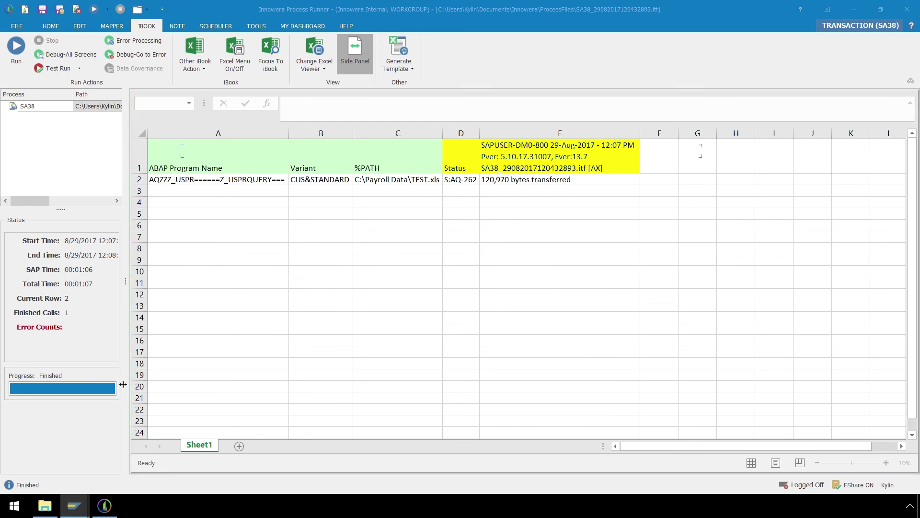
left_click(45, 505)
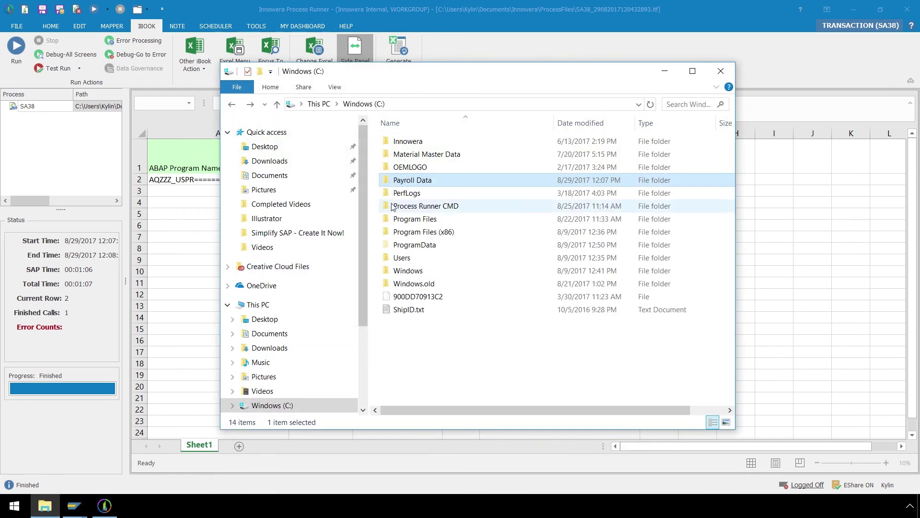
double_click(437, 181)
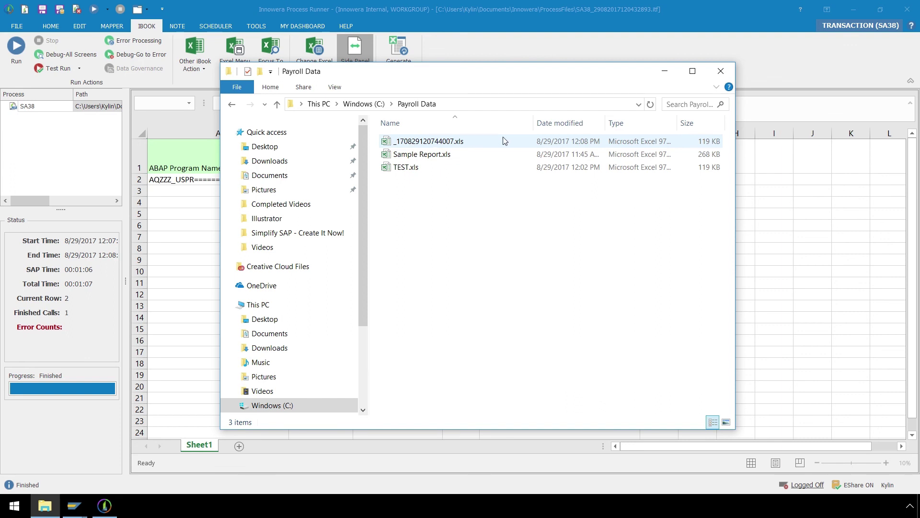
Create a new SA38 schedule repeating Weekly, every 1 week, starting 5:30 PM.
left_click(665, 71)
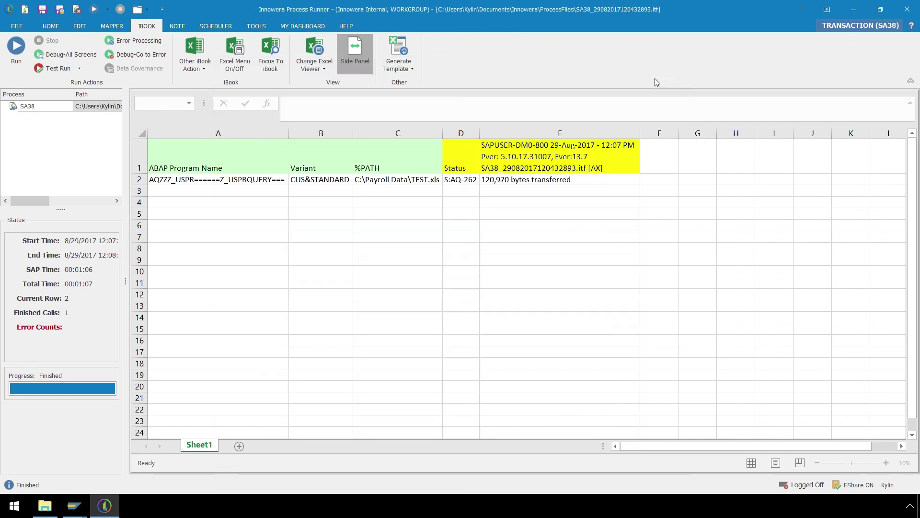
left_click(230, 28)
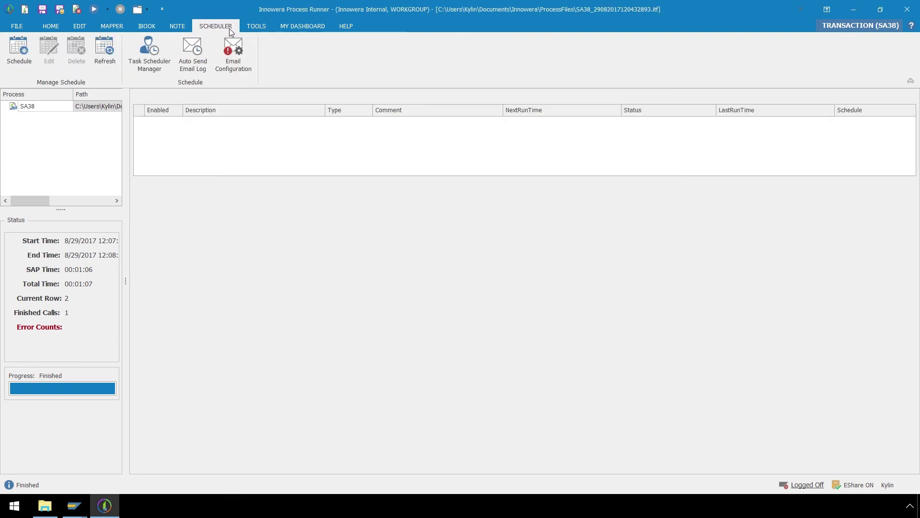
left_click(21, 50)
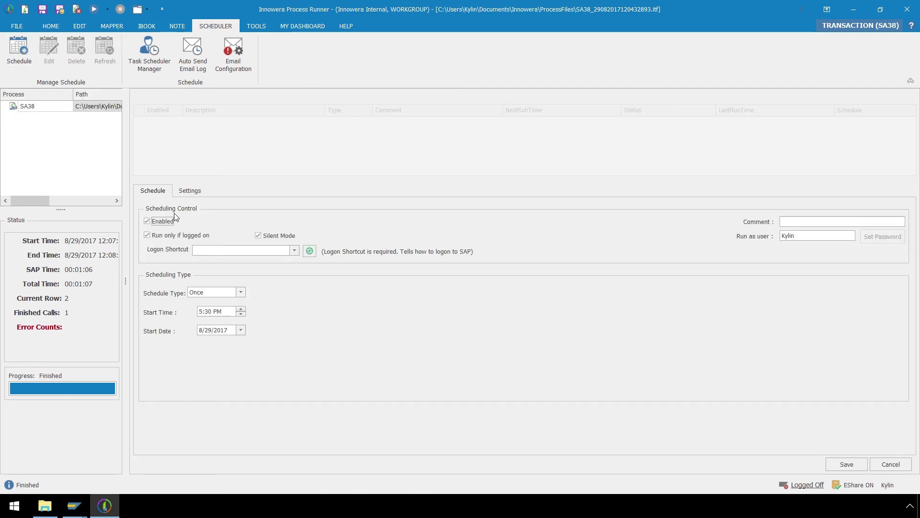
left_click(242, 292)
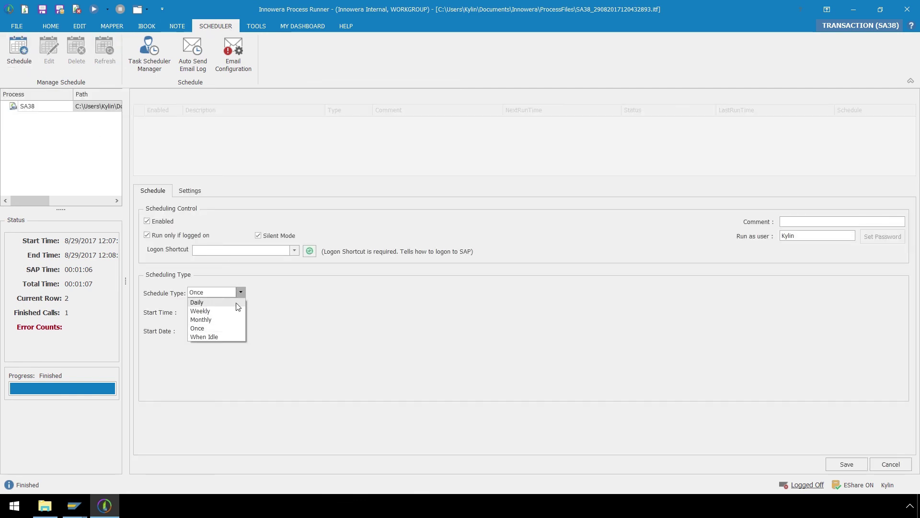
left_click(234, 308)
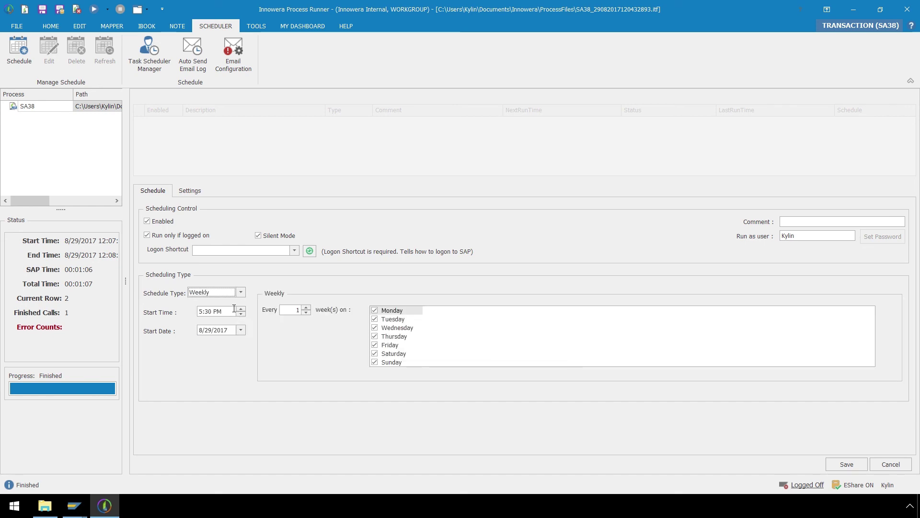